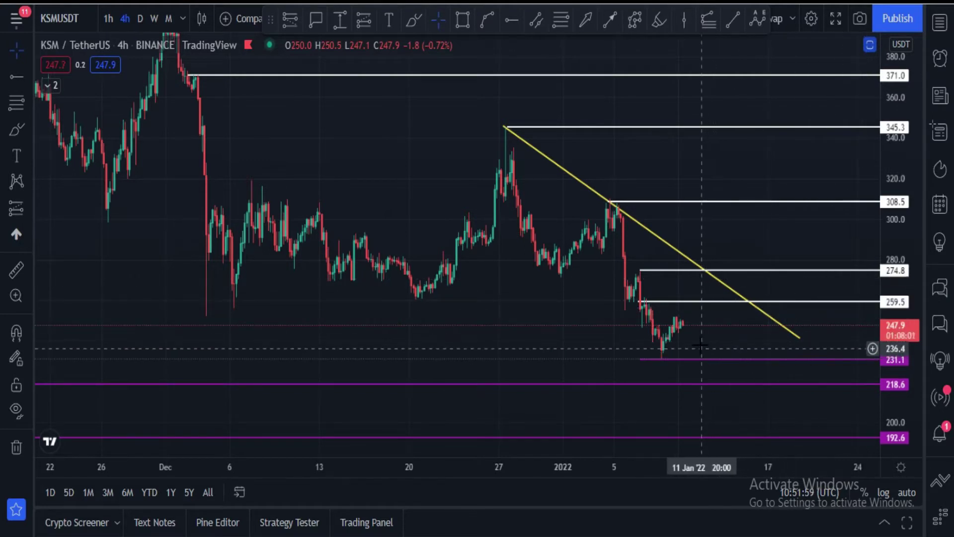
Extend the yellow downtrend line's right end down onto the 231.1 support level.
drag(798, 336, 830, 362)
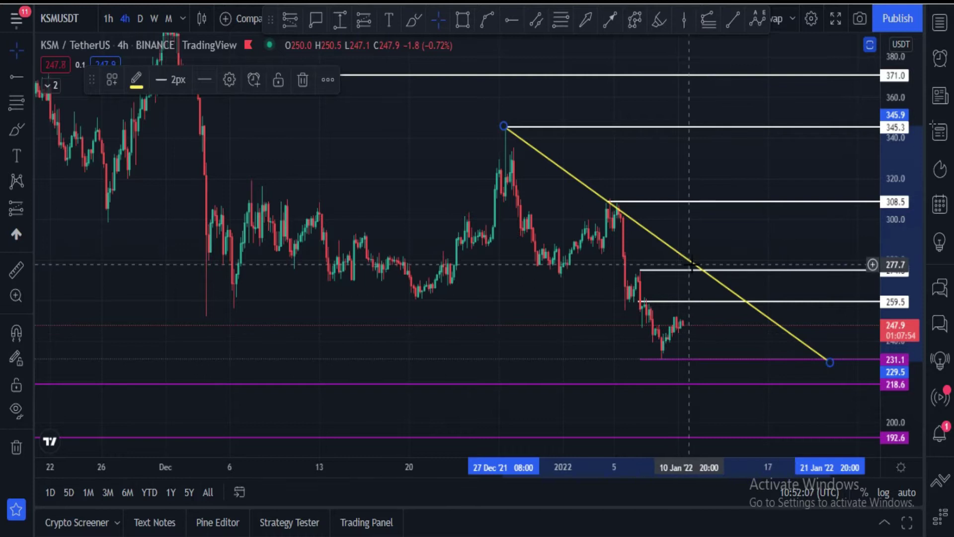
click(726, 251)
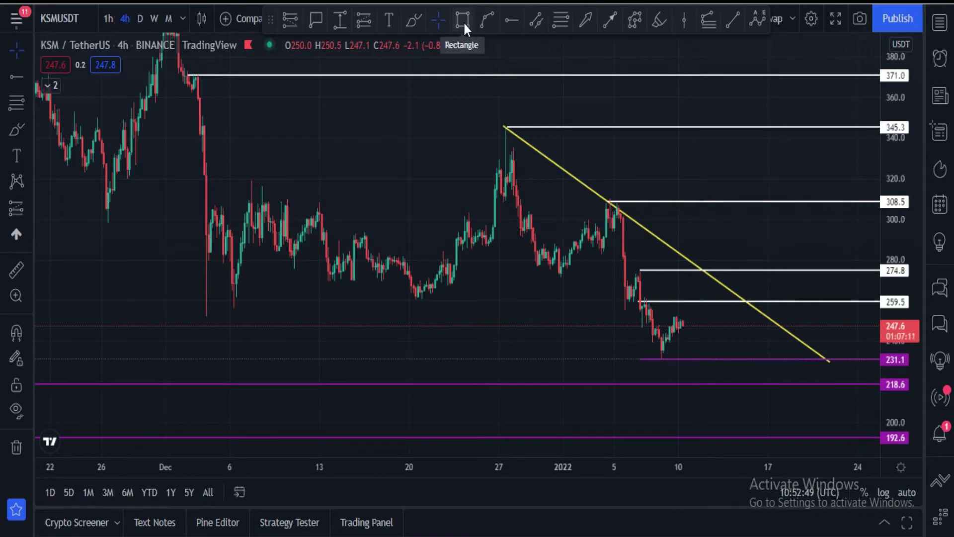
Draw an arrow marking where the downtrend line crosses the 259.5 resistance.
click(584, 19)
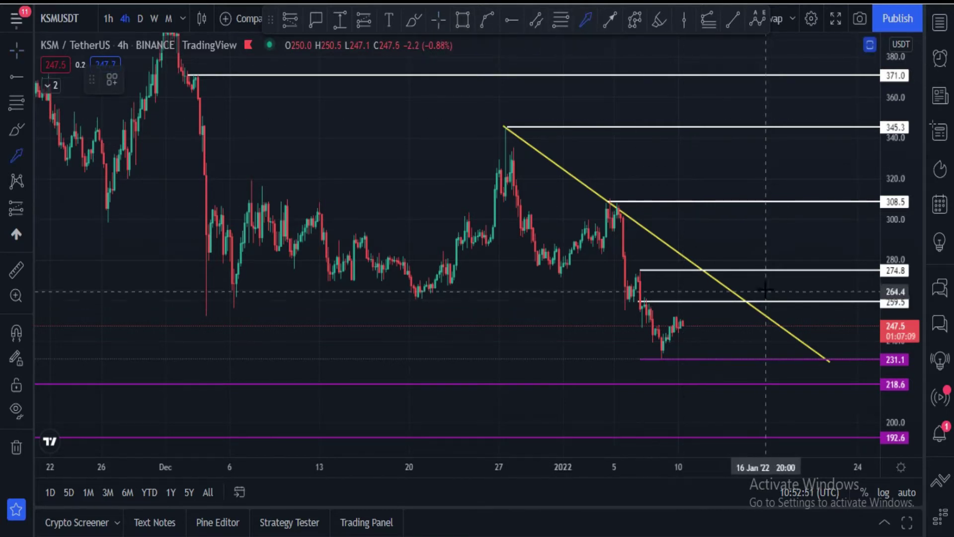
drag(778, 279, 746, 297)
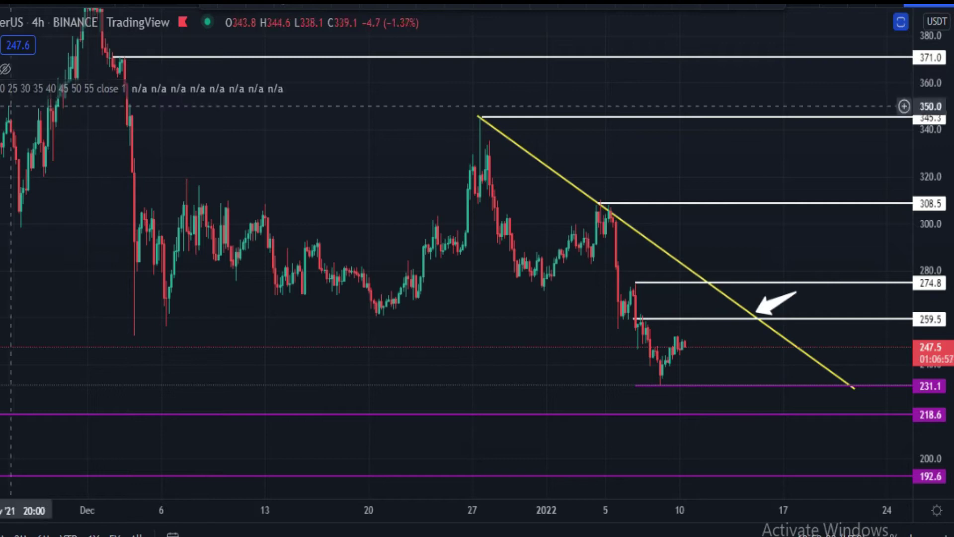
Make the hidden EMA Ribbon indicator visible from its legend row.
click(5, 69)
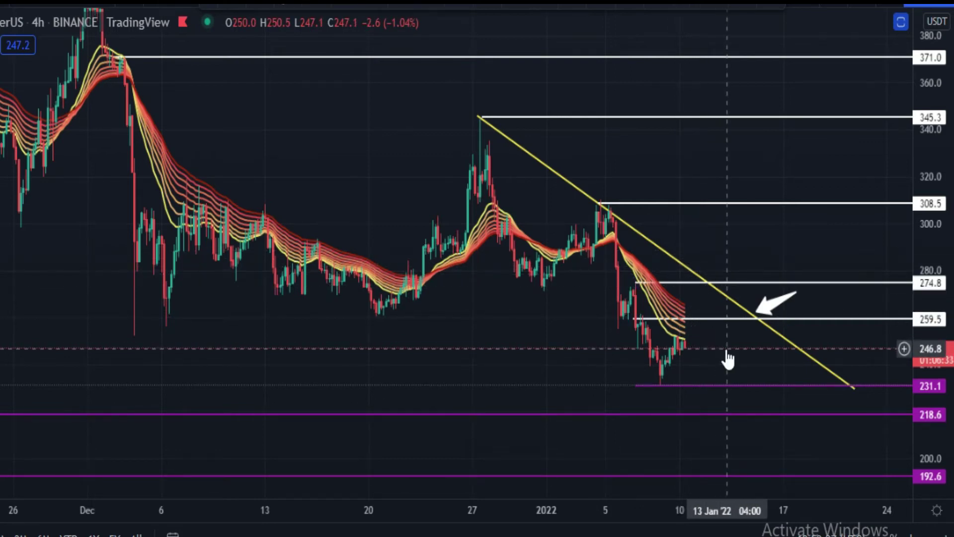
Hide the EMA Ribbon indicator and collapse the indicator legend.
mouse_move(93, 88)
click(138, 89)
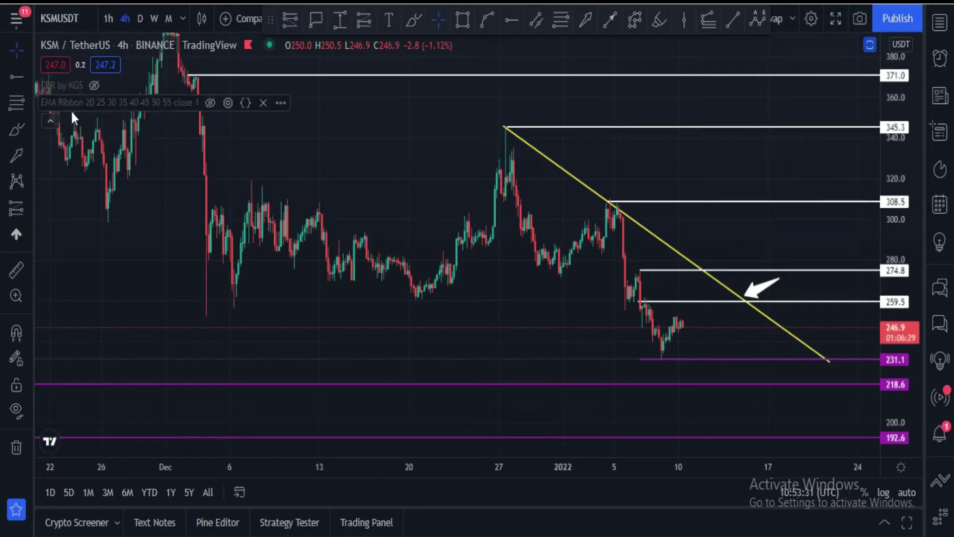
click(50, 121)
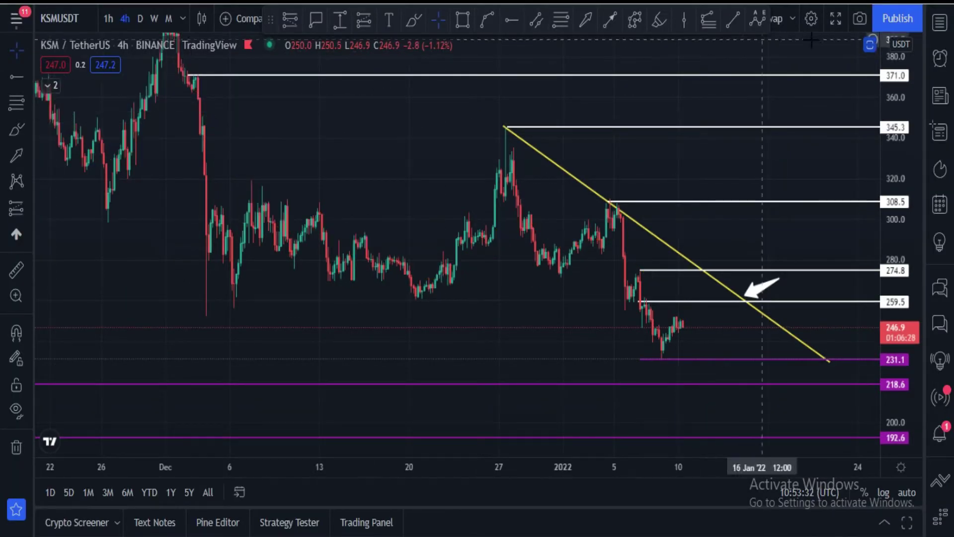
Restore and maximise the MACD pane, then bring the price chart back.
click(869, 45)
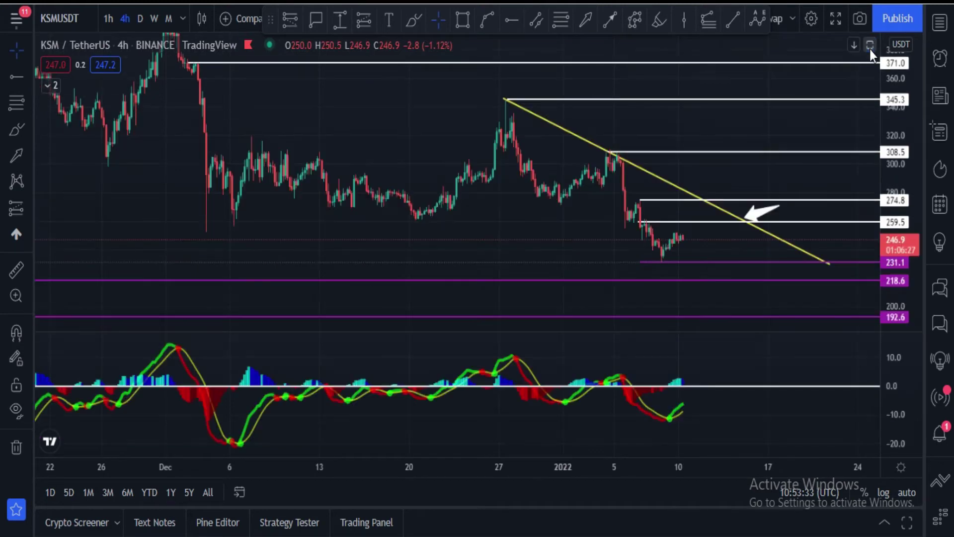
click(866, 344)
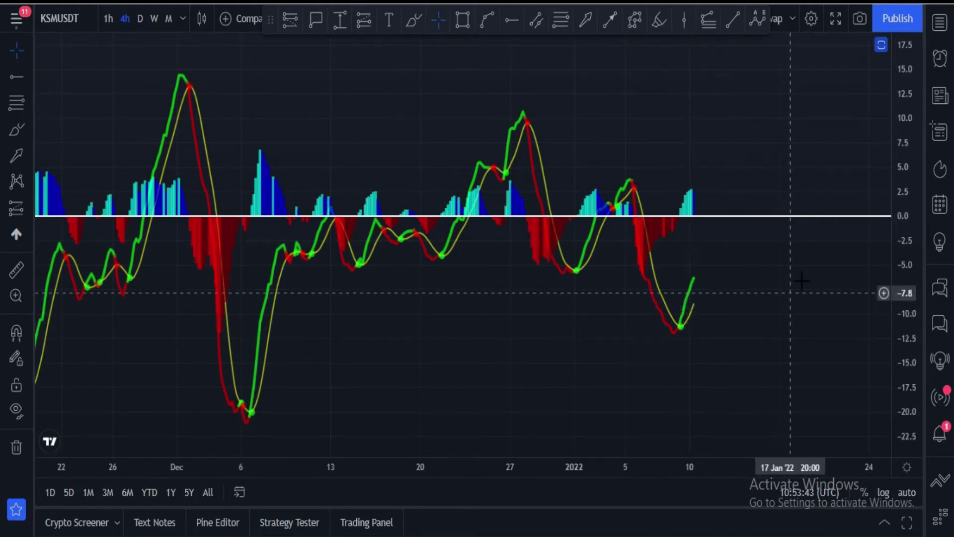
click(881, 45)
Maximise the price pane and compress the price scale to reveal levels up to 461.0.
click(873, 48)
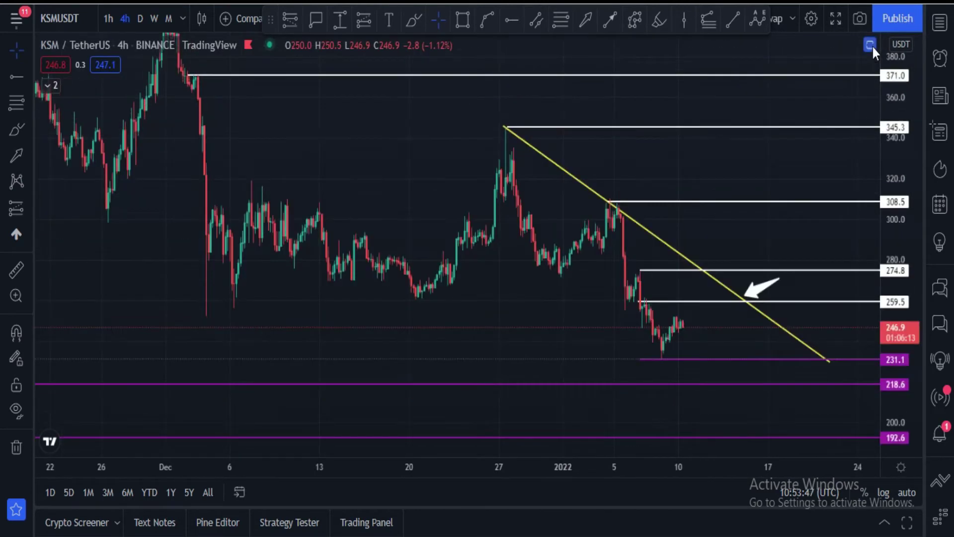
scroll(896, 185, up, 2)
drag(896, 185, 895, 304)
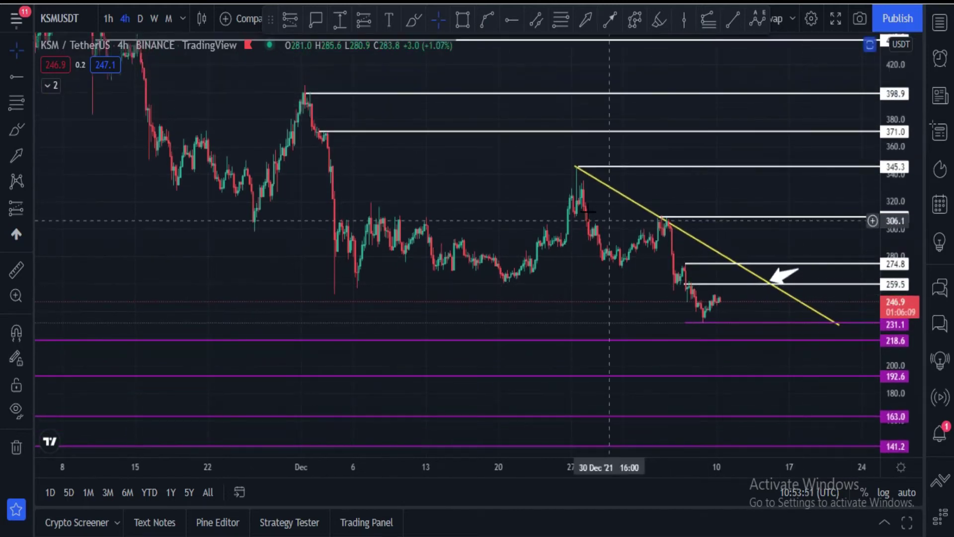
drag(523, 182, 524, 208)
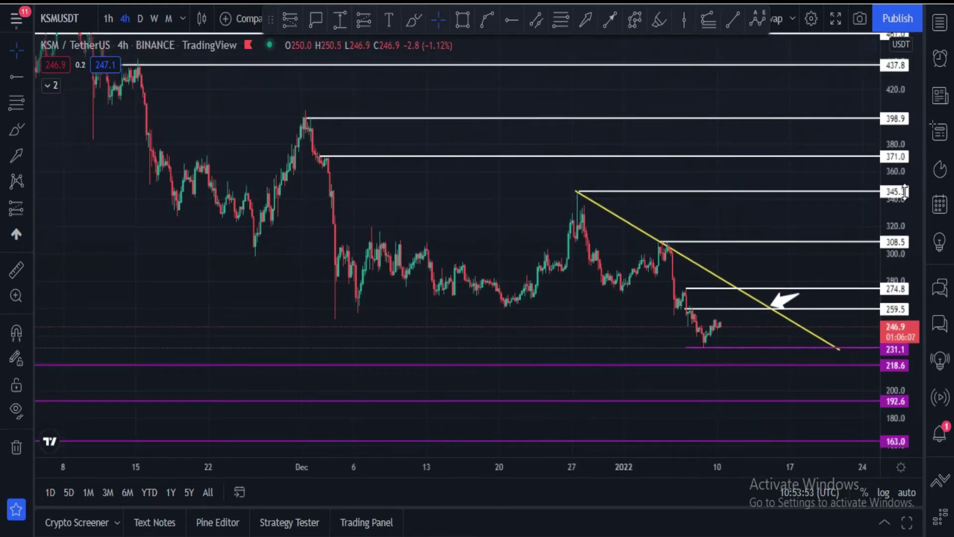
drag(897, 191, 920, 263)
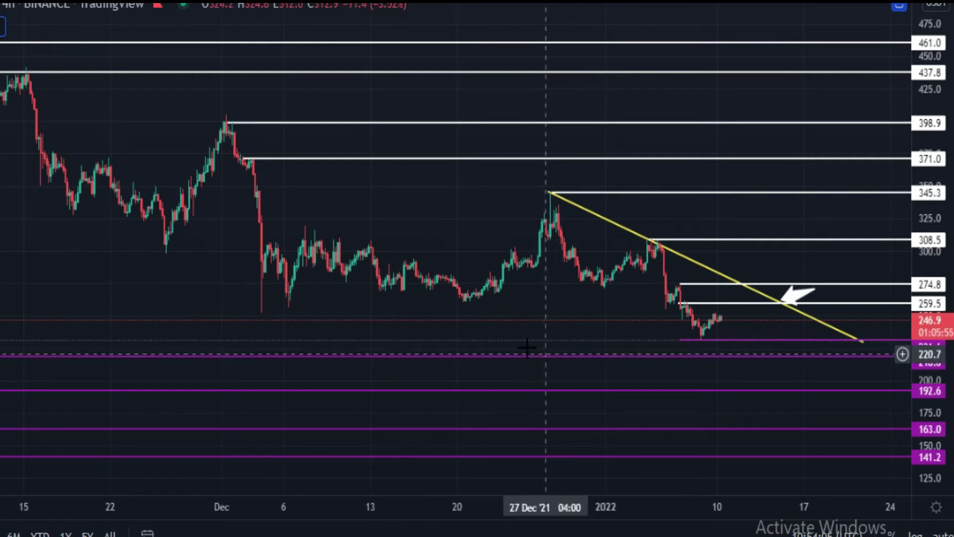
Compress the price range to about 520–80 and start measuring from the 8 Nov peak.
scroll(665, 192, down, 3)
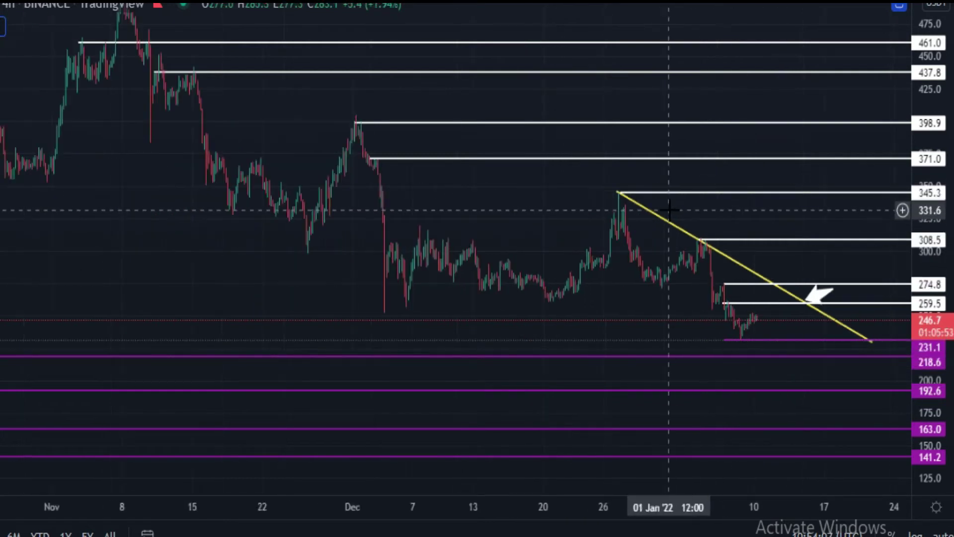
drag(925, 164, 903, 256)
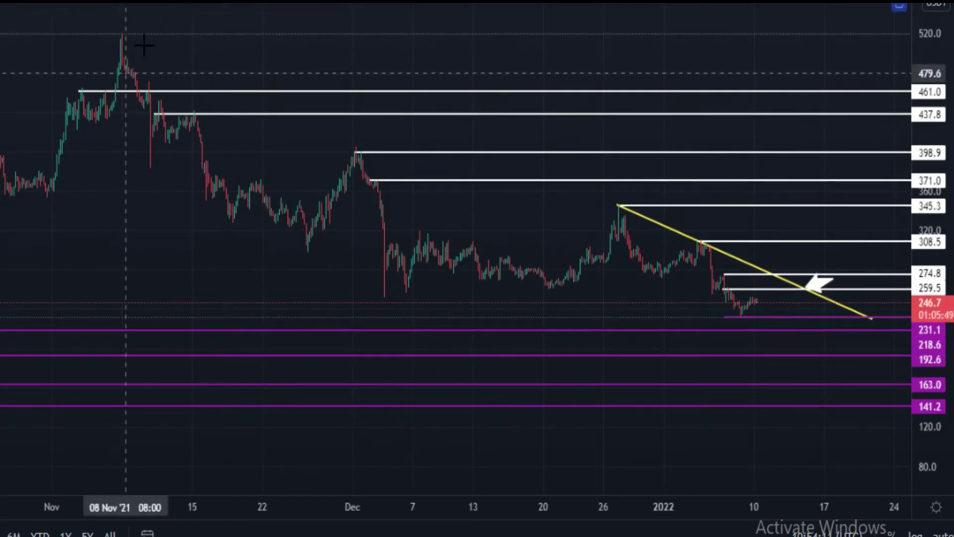
shift+click(122, 33)
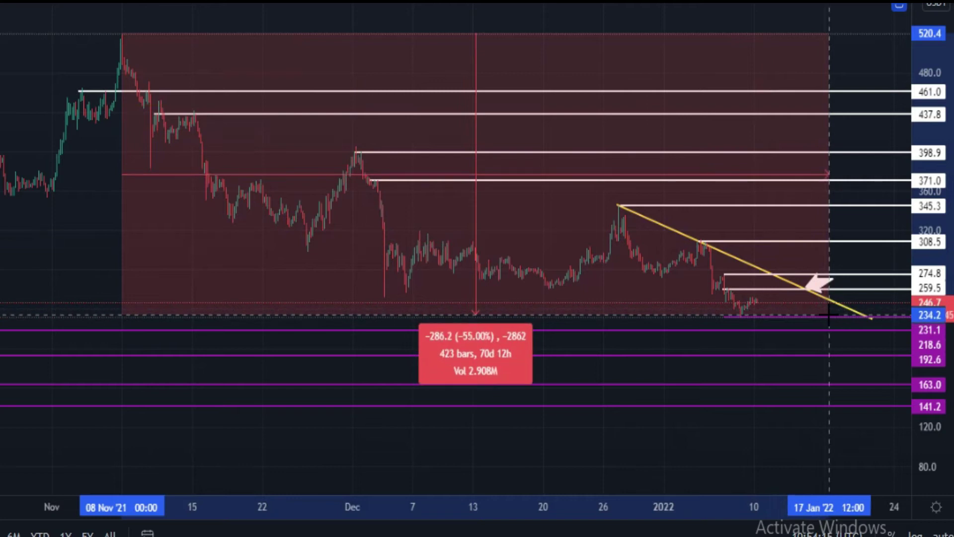
Finish the −55.00% measurement from the 520.4 peak, then clear it from the chart.
click(830, 325)
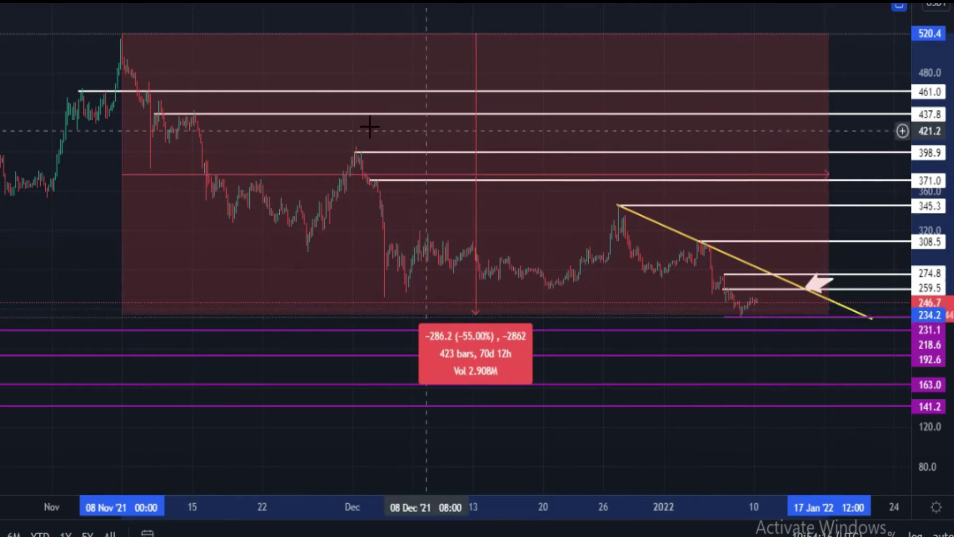
click(47, 56)
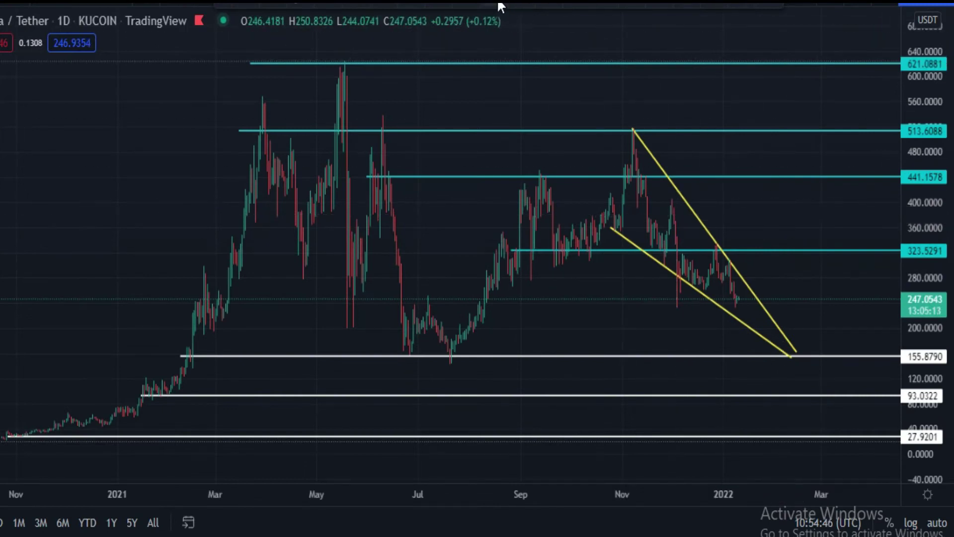
Add a cyan horizontal ray at 375.6188.
click(646, 218)
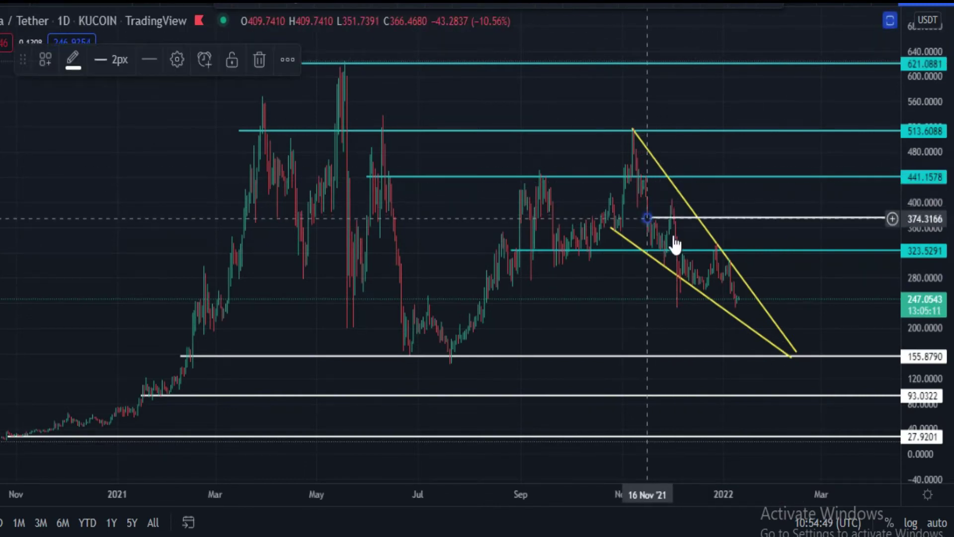
click(74, 59)
click(171, 115)
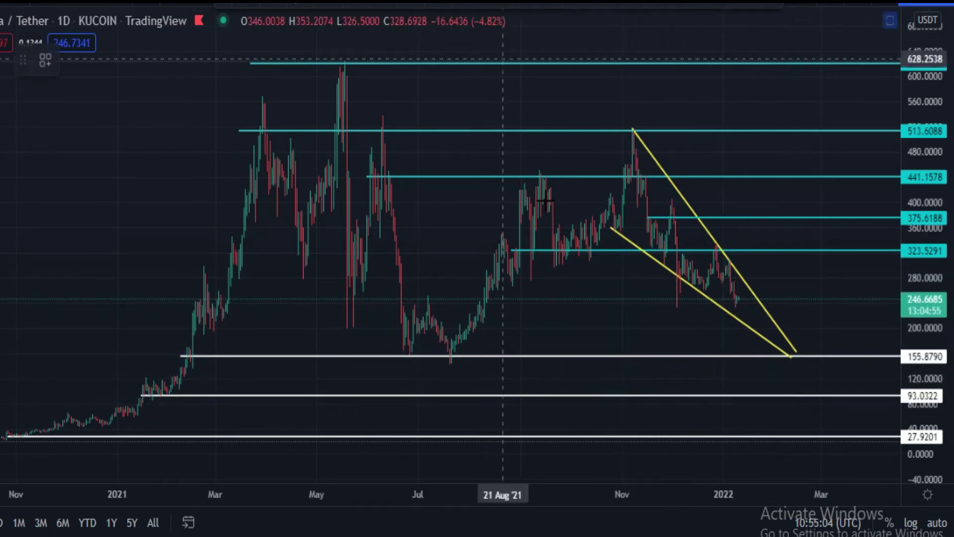
Add a white horizontal ray at support, adjusting it to 236.2789 from the August '21 area.
click(494, 306)
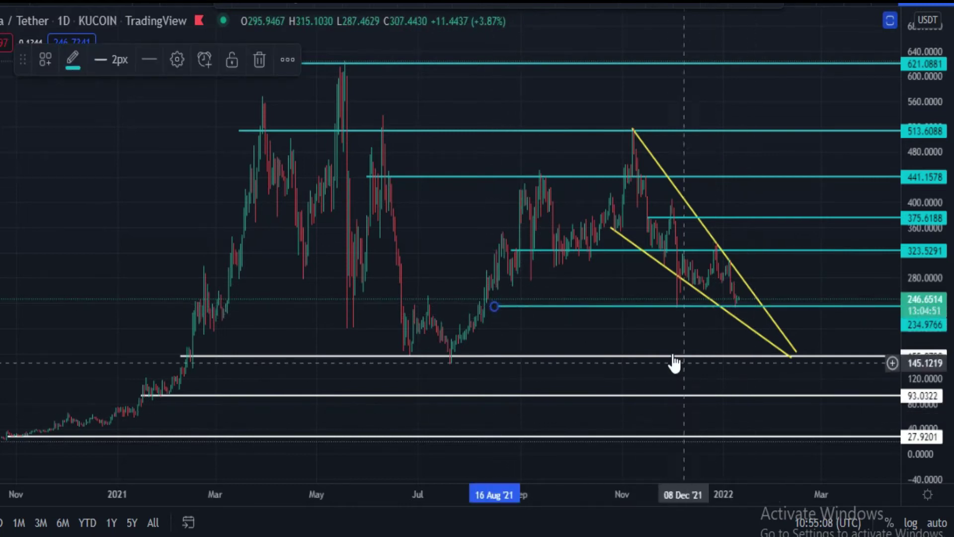
click(78, 58)
click(73, 98)
click(601, 322)
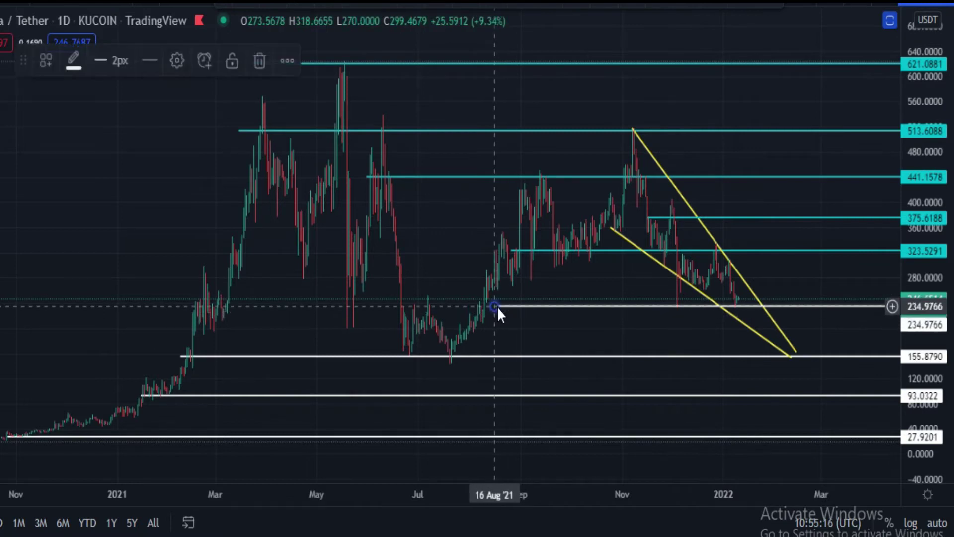
drag(496, 306, 489, 305)
click(796, 275)
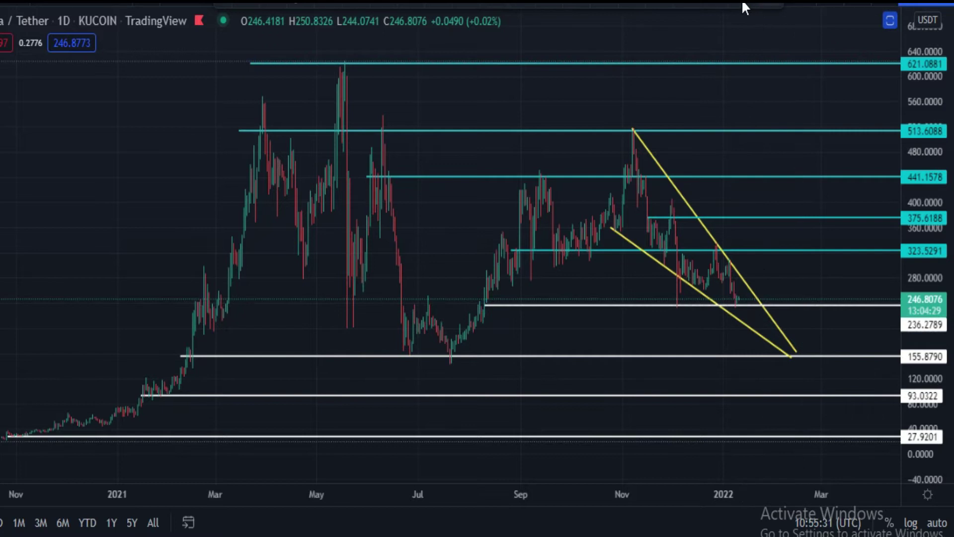
Draw arrows at the late-November low and the wedge tip, then show the EMA Ribbon.
click(651, 339)
click(674, 316)
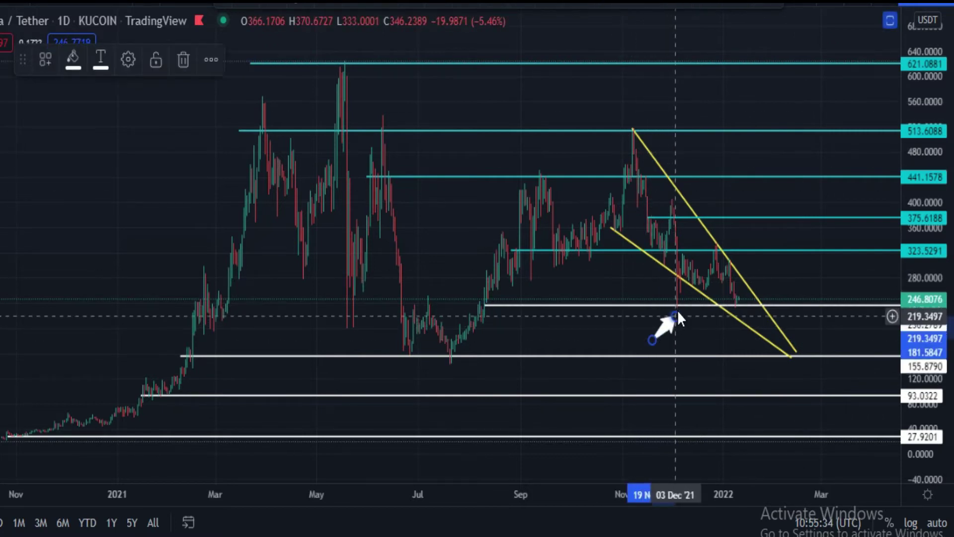
click(753, 267)
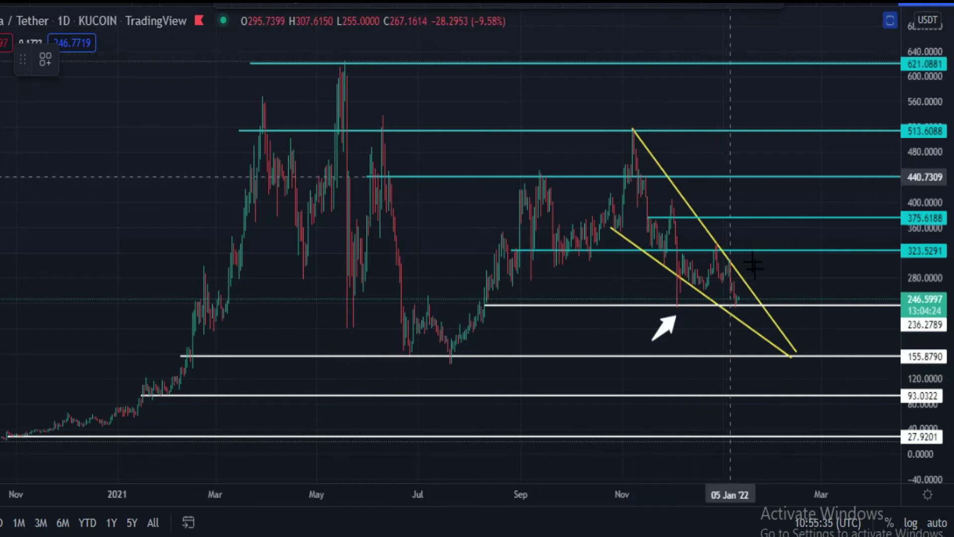
click(824, 336)
click(783, 308)
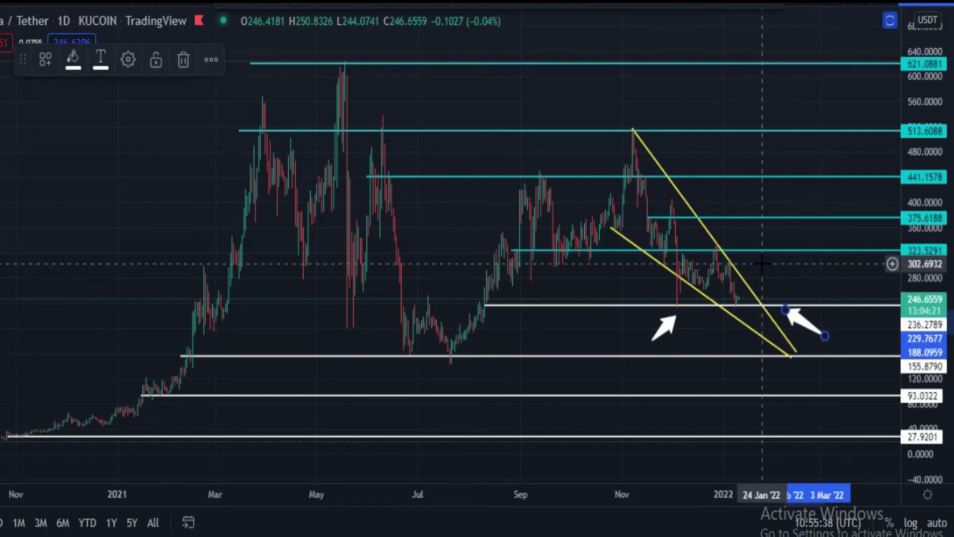
click(836, 251)
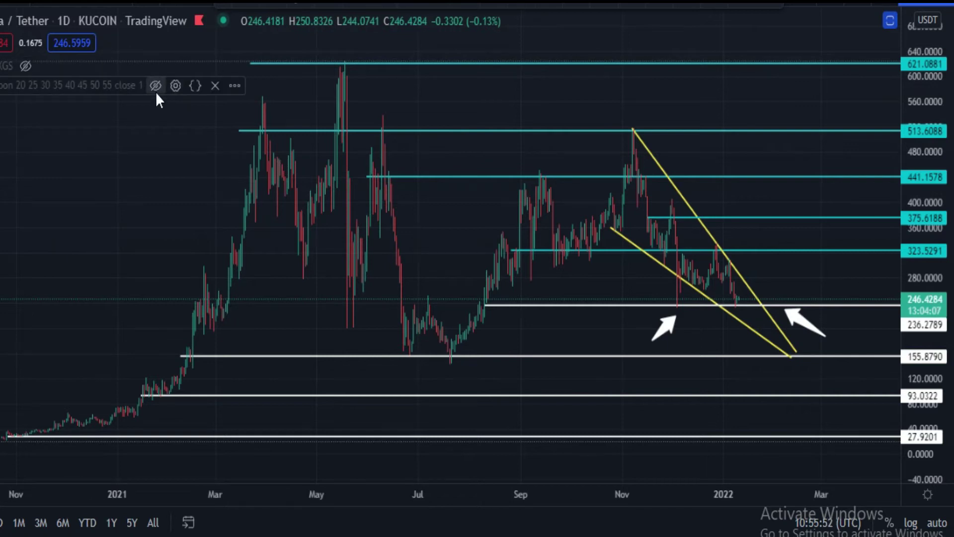
click(156, 89)
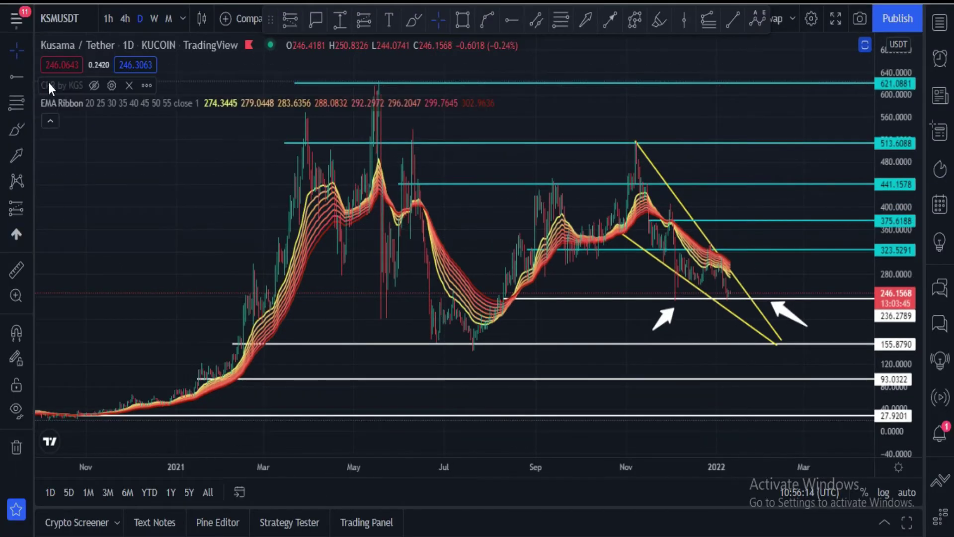
Hide the EMA Ribbon, view the MACD pane maximised, then maximise the price pane again.
click(210, 103)
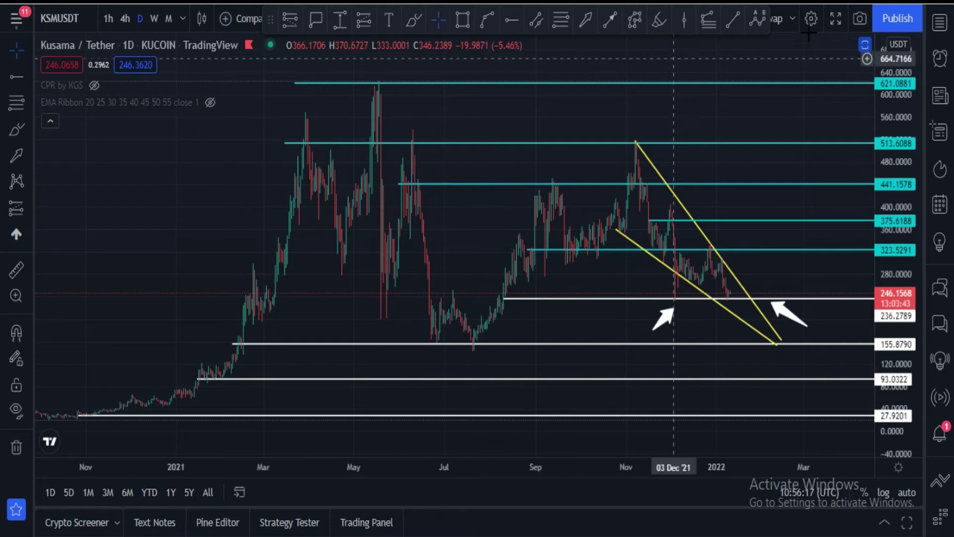
click(865, 44)
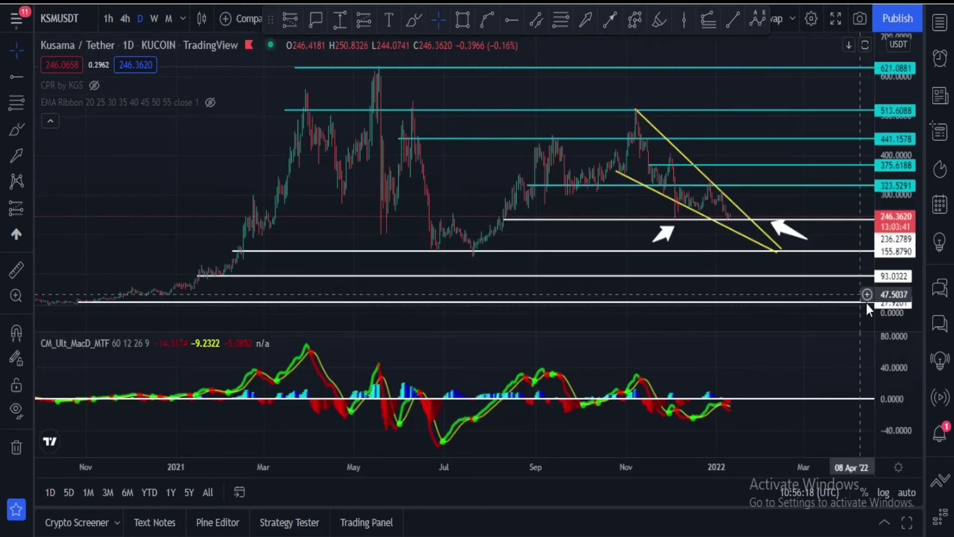
click(864, 344)
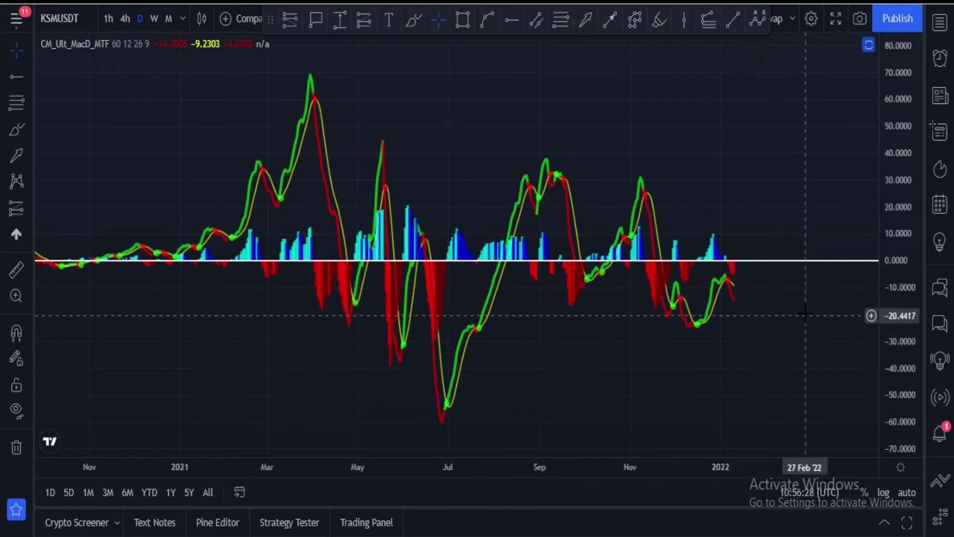
click(867, 48)
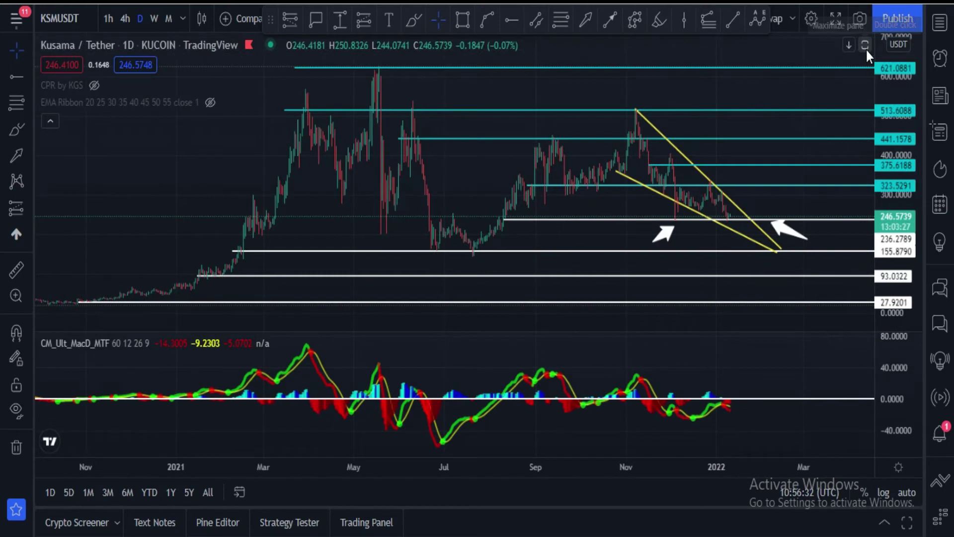
click(865, 49)
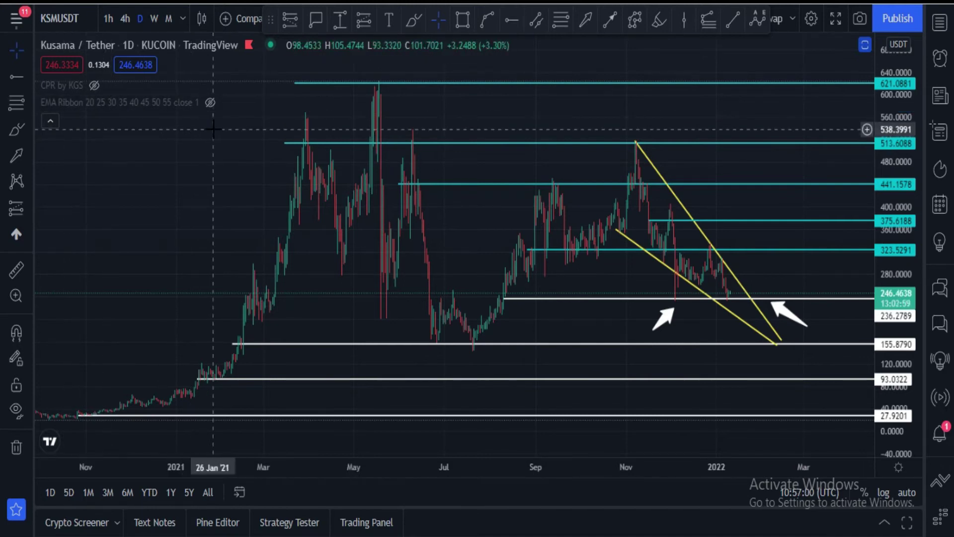
click(94, 86)
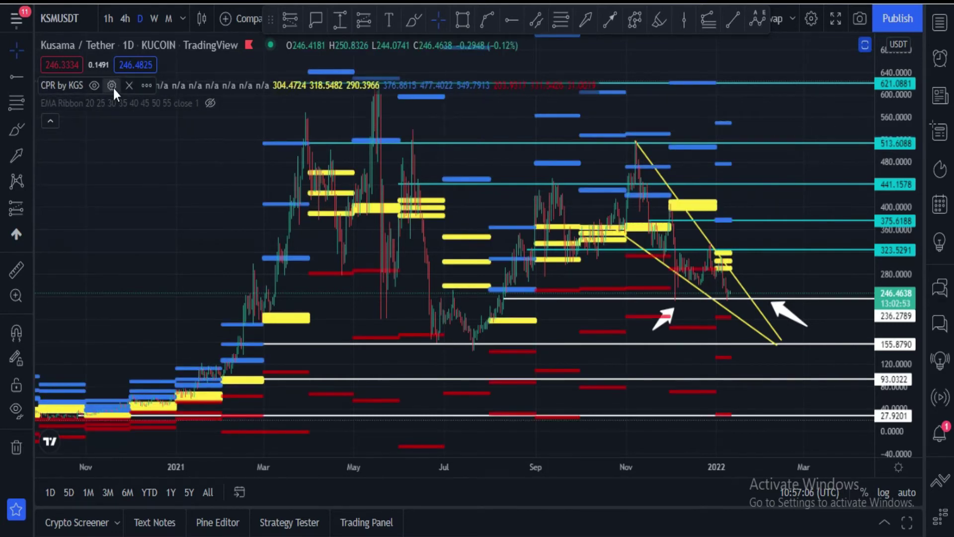
click(113, 87)
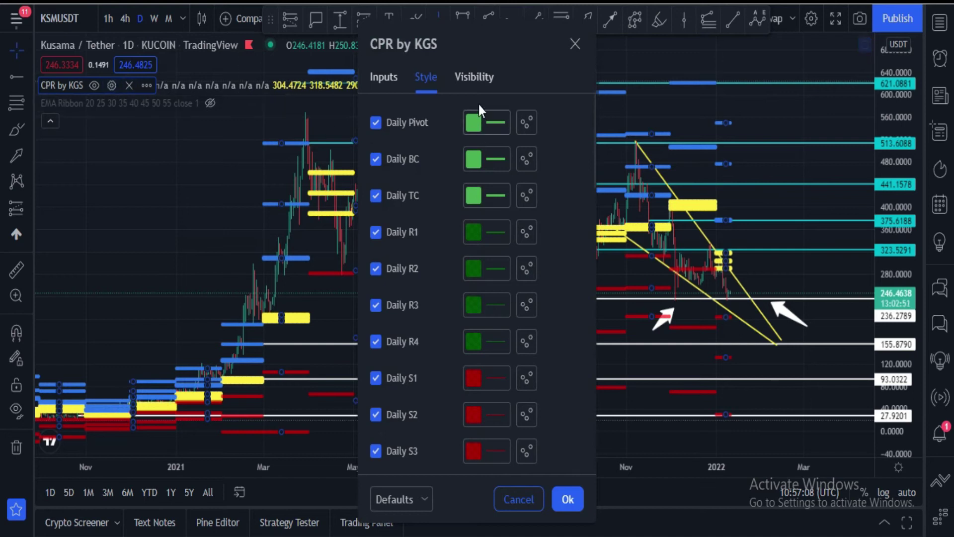
click(383, 75)
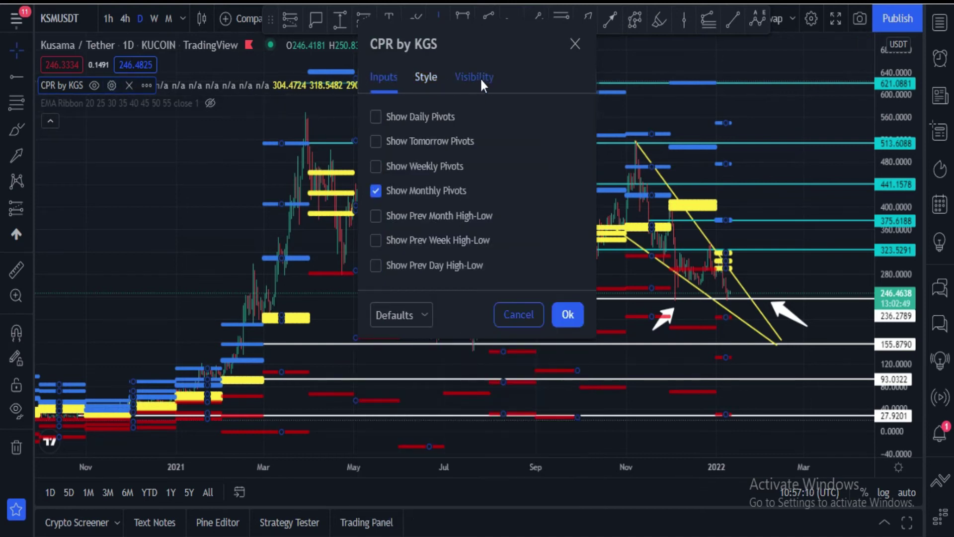
click(480, 78)
click(431, 76)
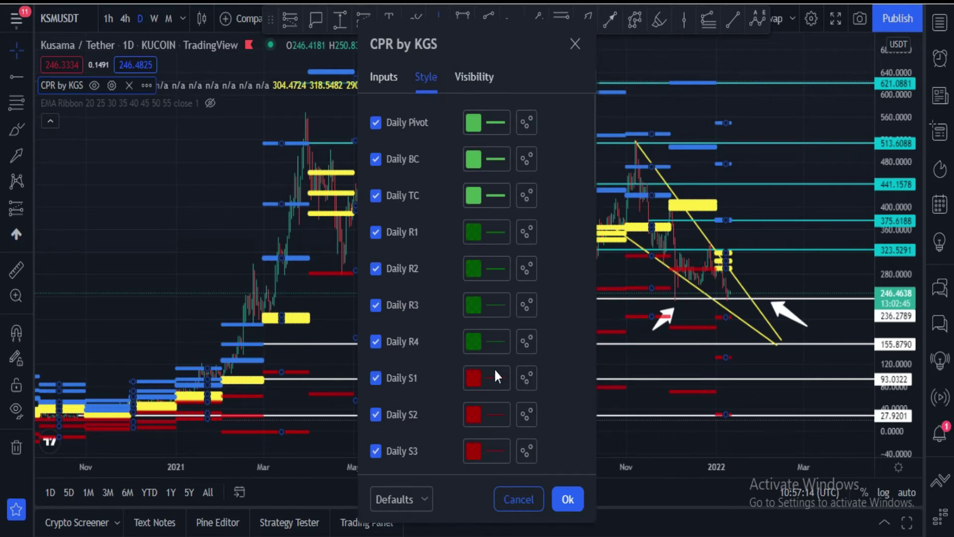
click(567, 499)
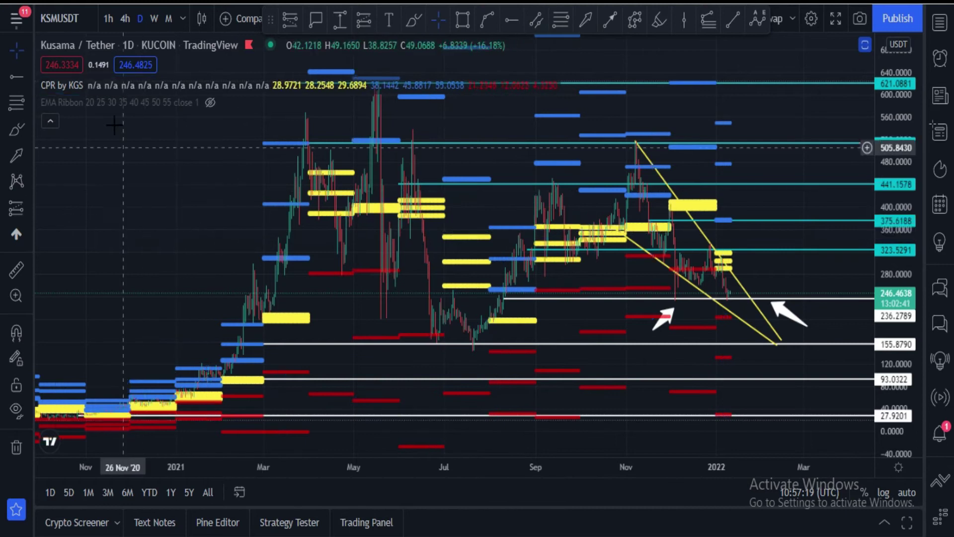
click(94, 86)
Show the CPR by KGS pivot levels and zoom and pan to frame the falling wedge.
click(49, 121)
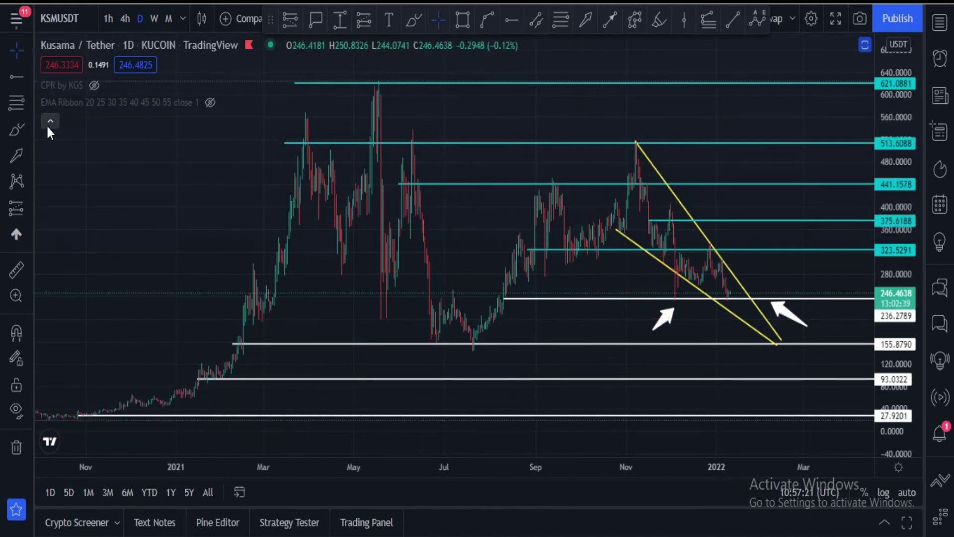
click(92, 86)
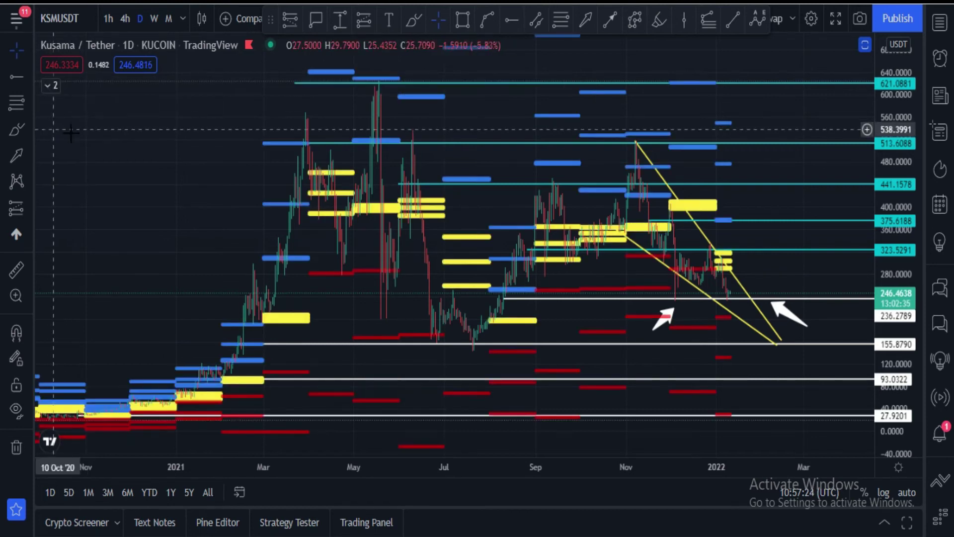
scroll(85, 175, right, 3)
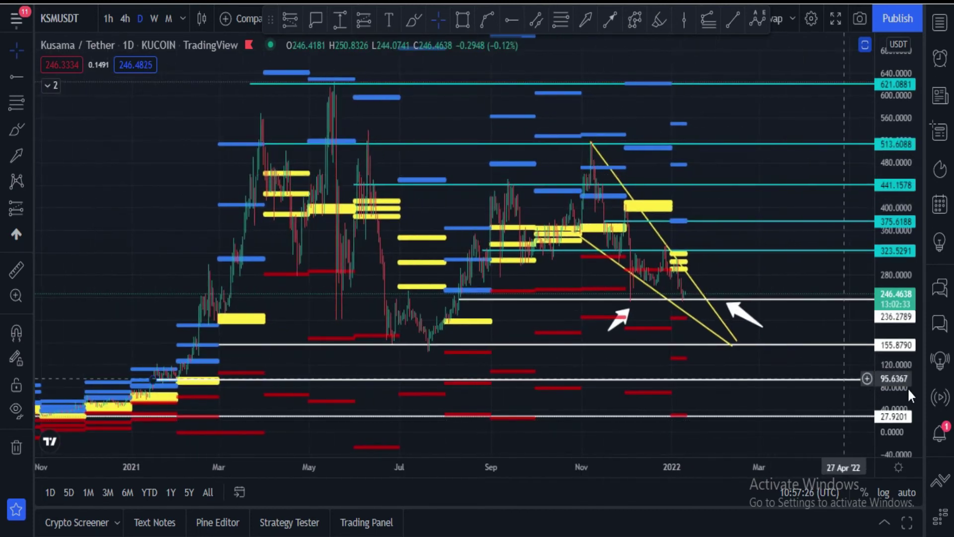
drag(901, 382, 895, 344)
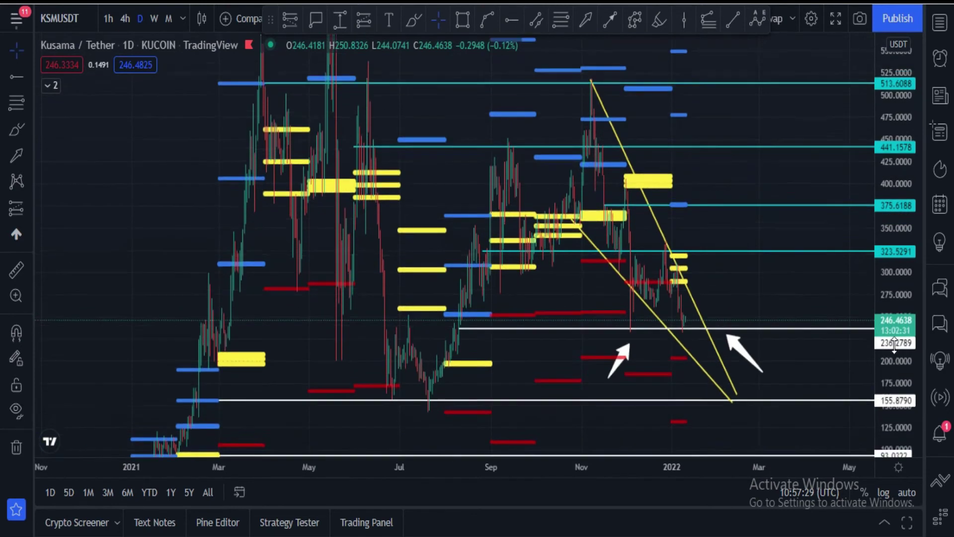
scroll(804, 286, up, 5)
drag(697, 288, 809, 304)
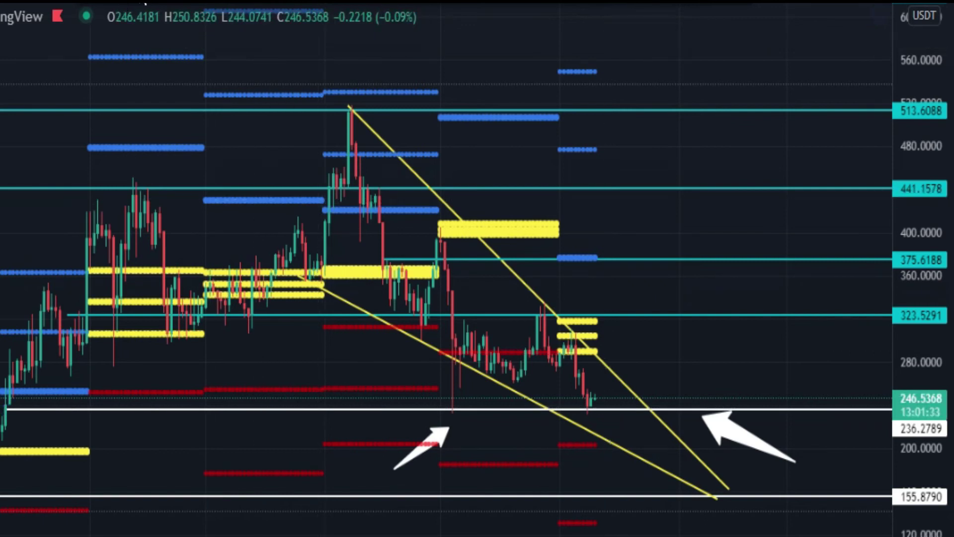
Place a price label at 204.4551 below the wedge and hide the CPR by KGS levels.
click(594, 443)
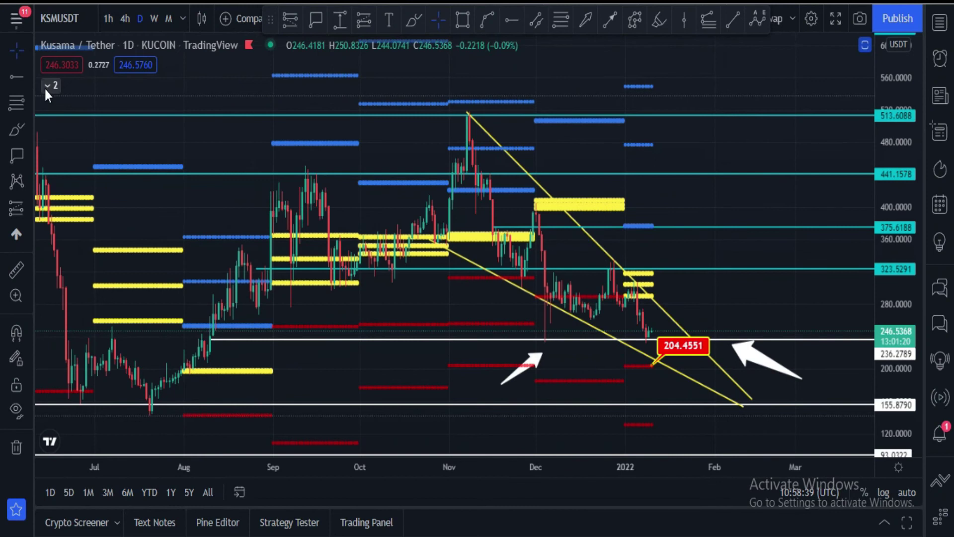
click(45, 85)
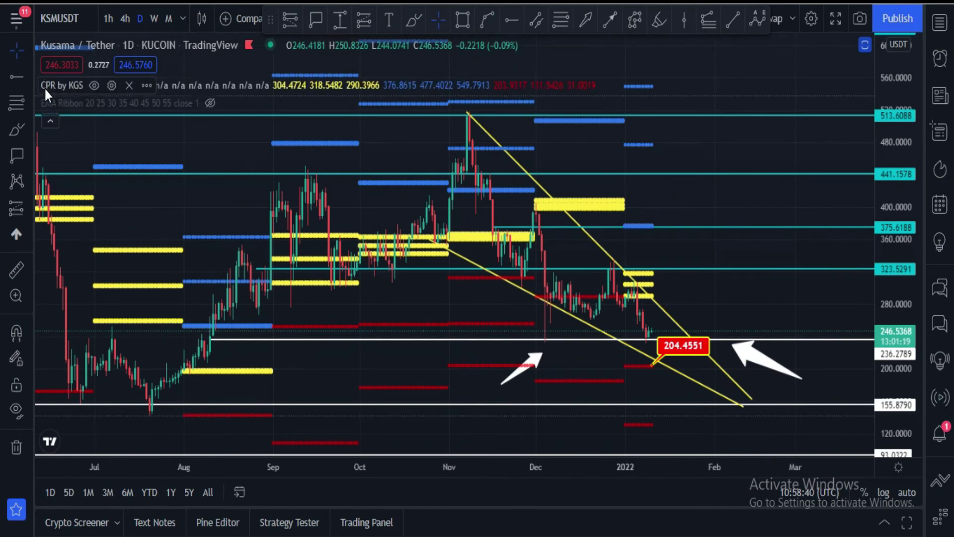
click(95, 85)
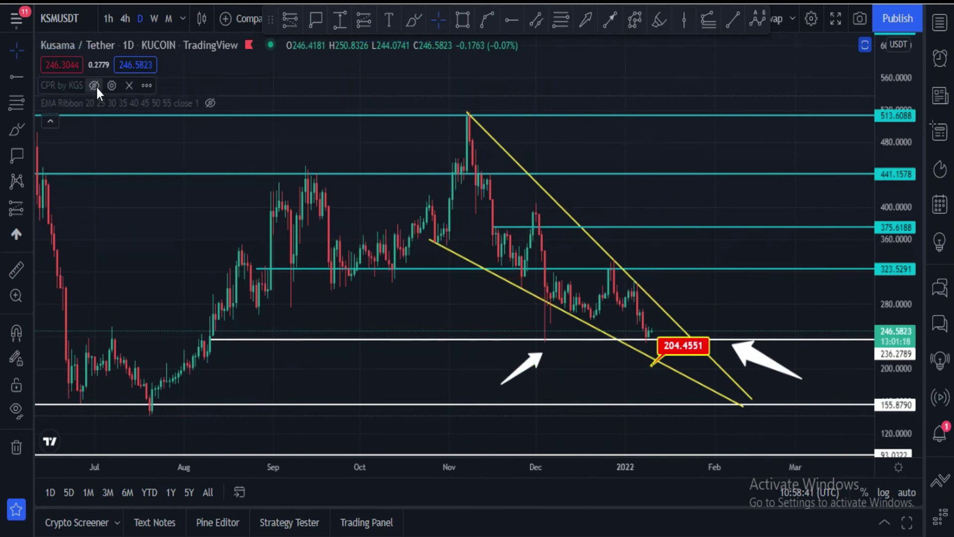
click(49, 121)
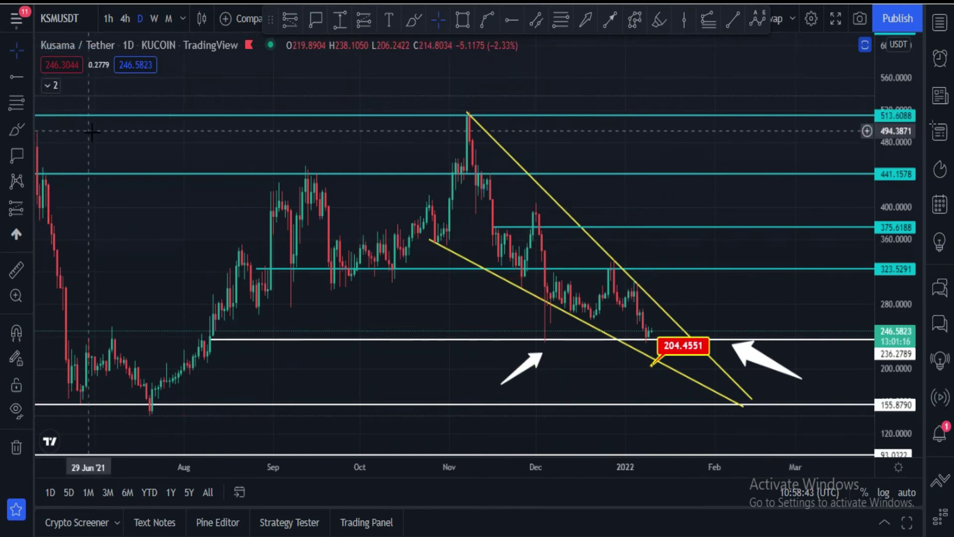
Delete the 204.4551 price label, then compress the price scale and pan past the latest candles.
click(677, 356)
click(258, 81)
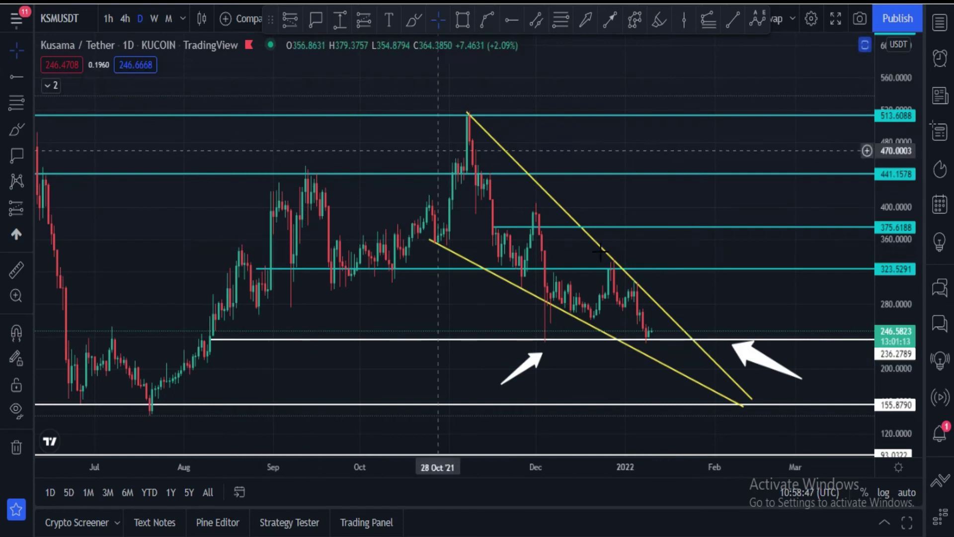
scroll(685, 288, down, 5)
drag(901, 244, 900, 321)
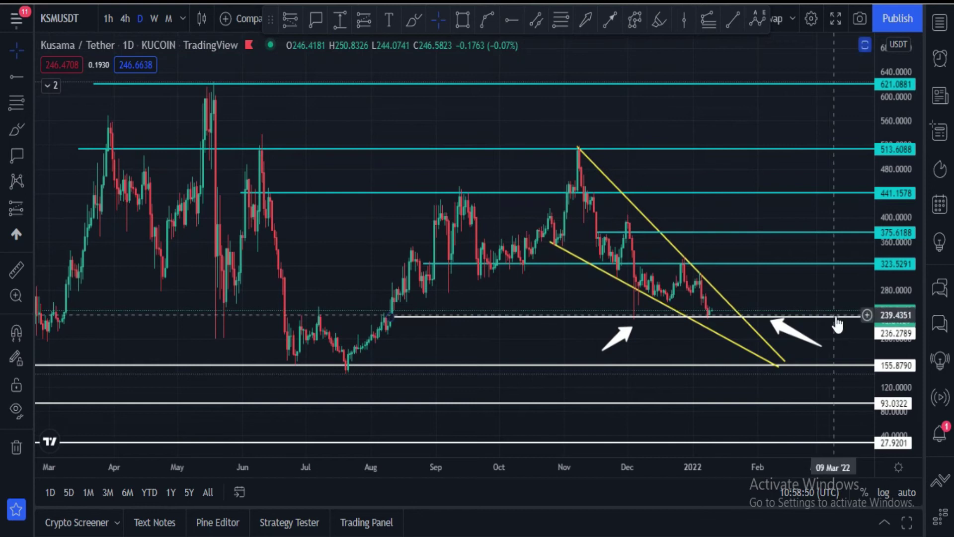
scroll(863, 306, down, 2)
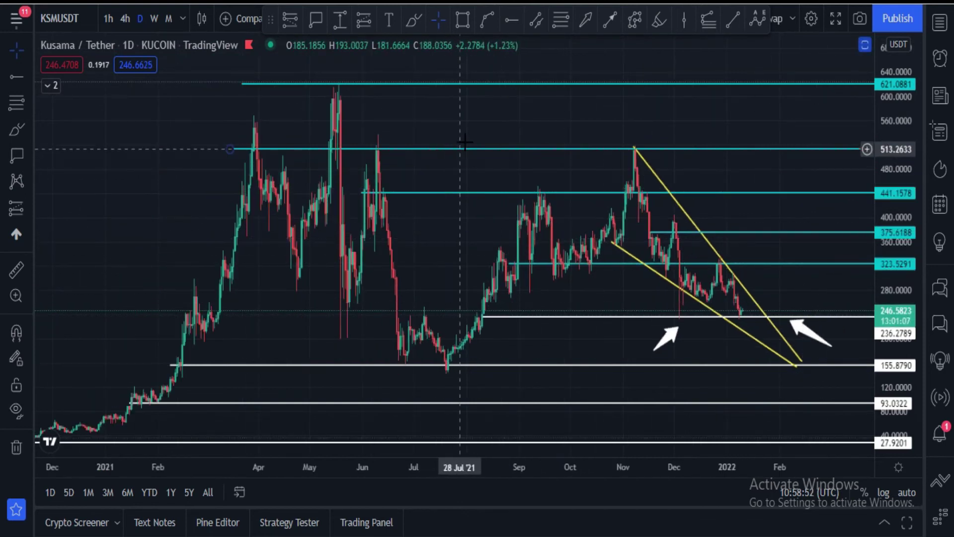
drag(462, 128, 362, 124)
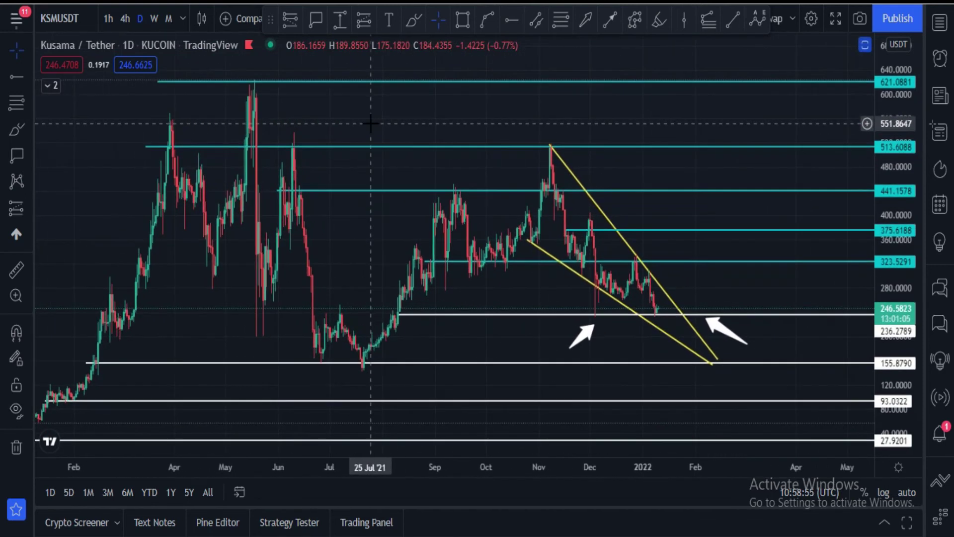
Draw a Fibonacci retracement from the May 2021 high down to 141.7255.
click(11, 103)
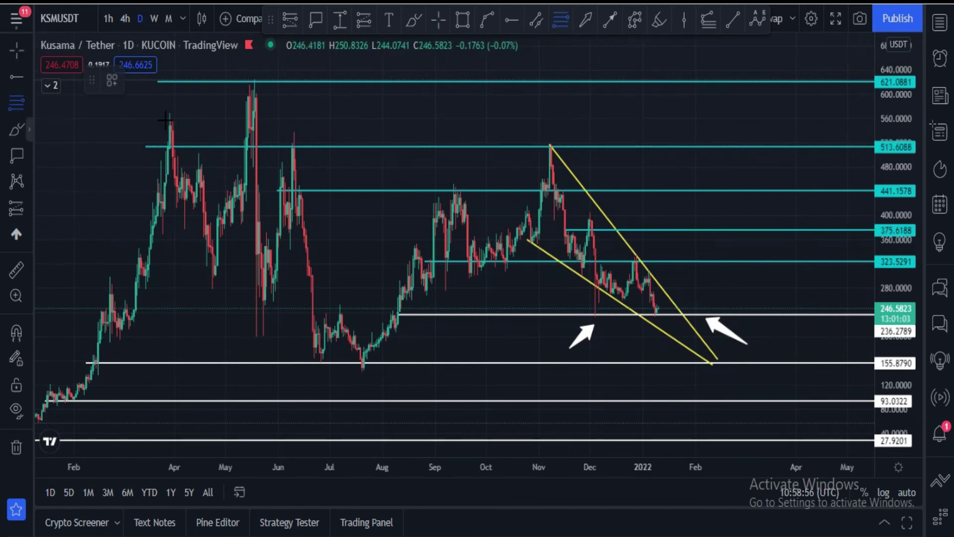
click(256, 79)
click(615, 84)
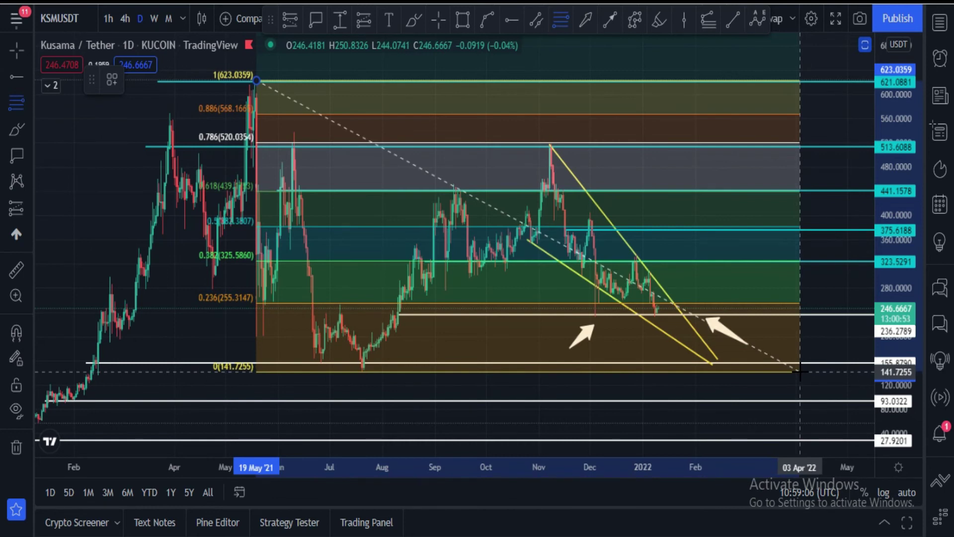
click(799, 371)
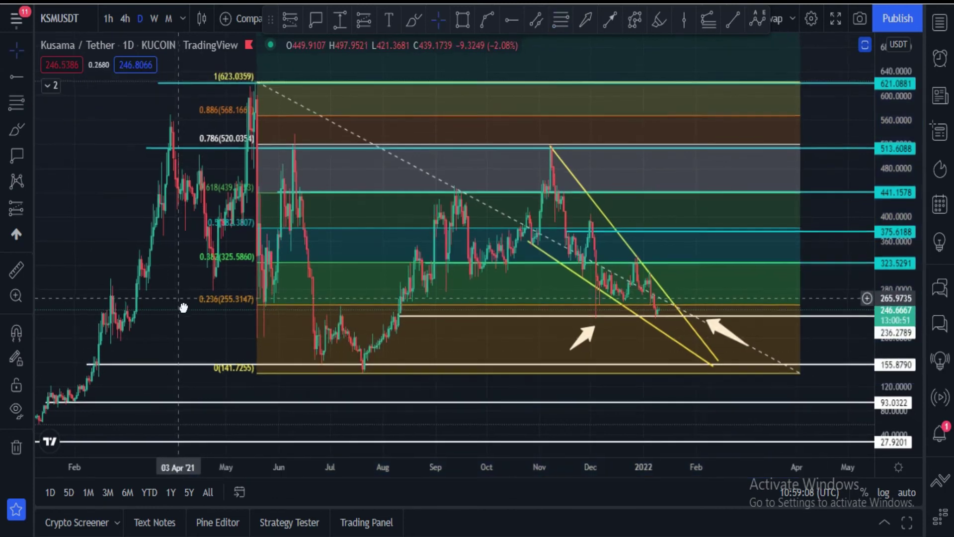
Move the retracement's top anchor to the March 2021 high at 621.83.
drag(183, 307, 192, 324)
mouse_move(264, 98)
mouse_down()
mouse_move(142, 97)
mouse_move(145, 106)
mouse_up()
click(239, 292)
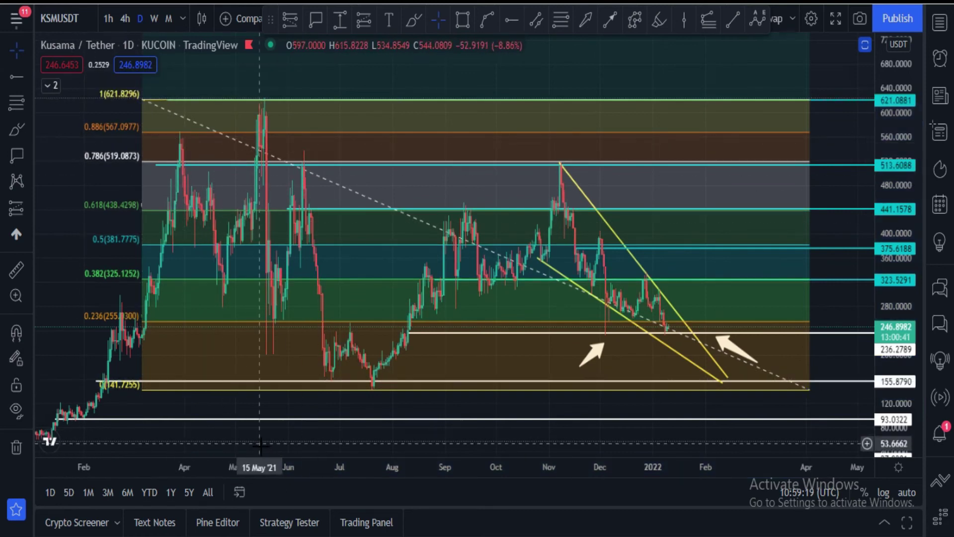